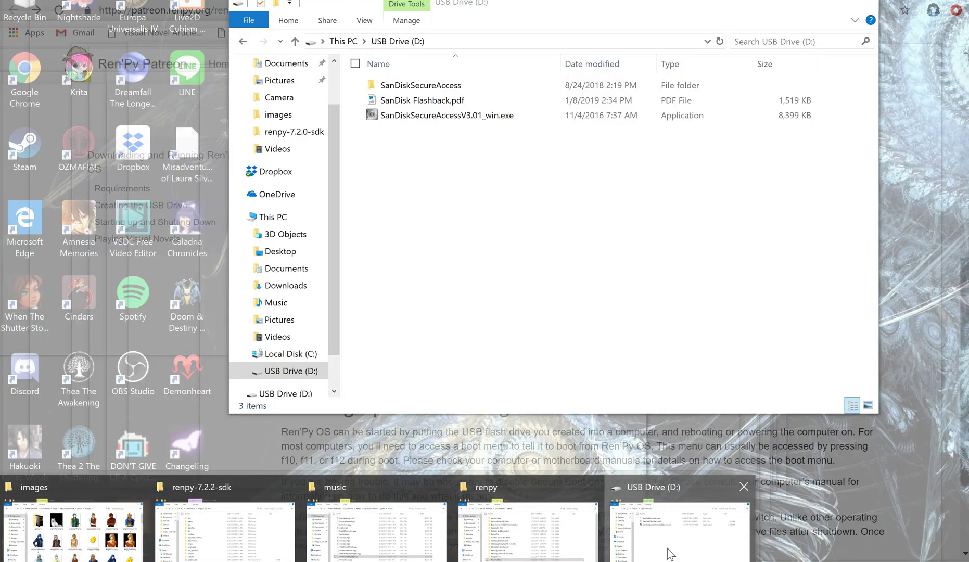
- Check the files on USB Drive (D:), then return to the Ren'Py OS instructions page
click(671, 552)
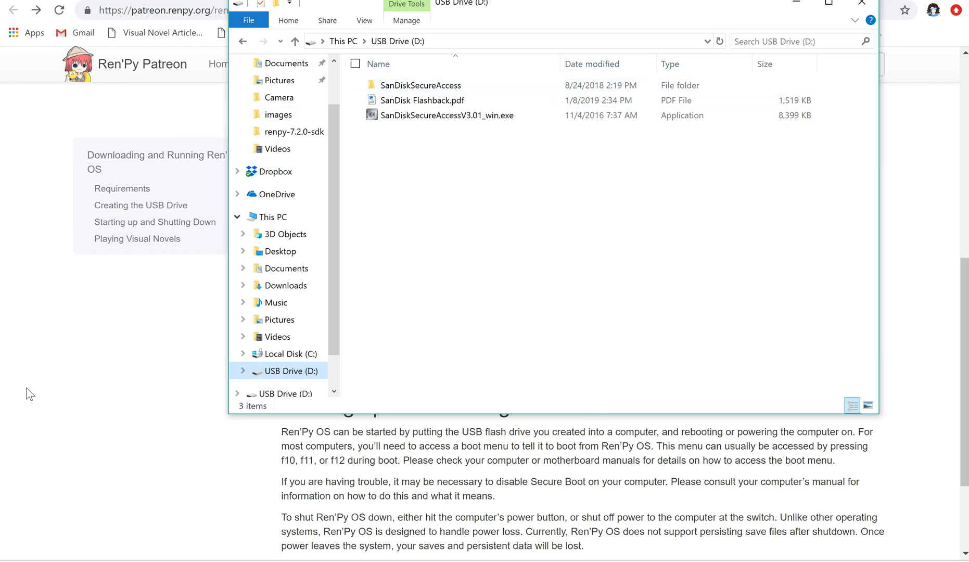
click(104, 391)
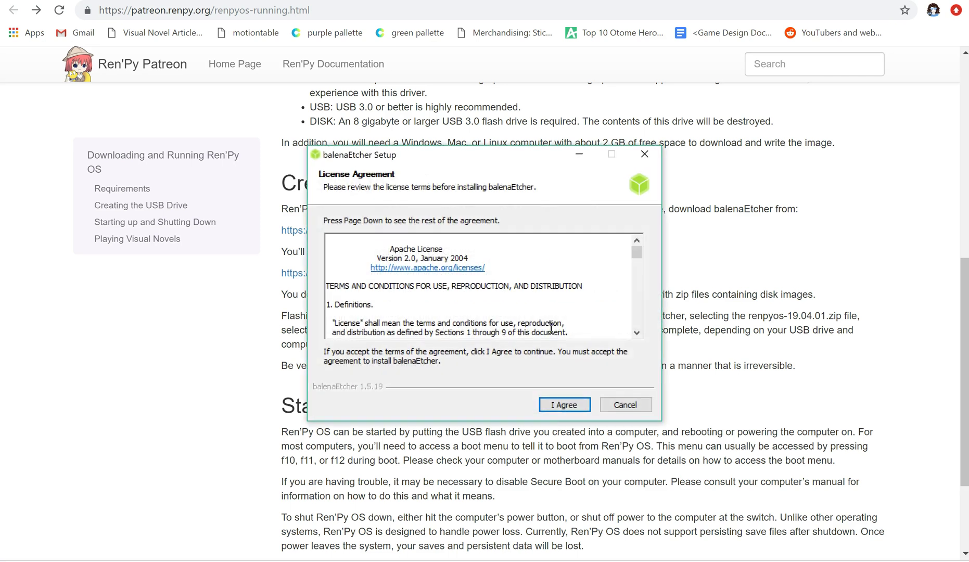
- Accept the Apache licence agreement so balenaEtcher 1.5.19 installs and launches
click(564, 405)
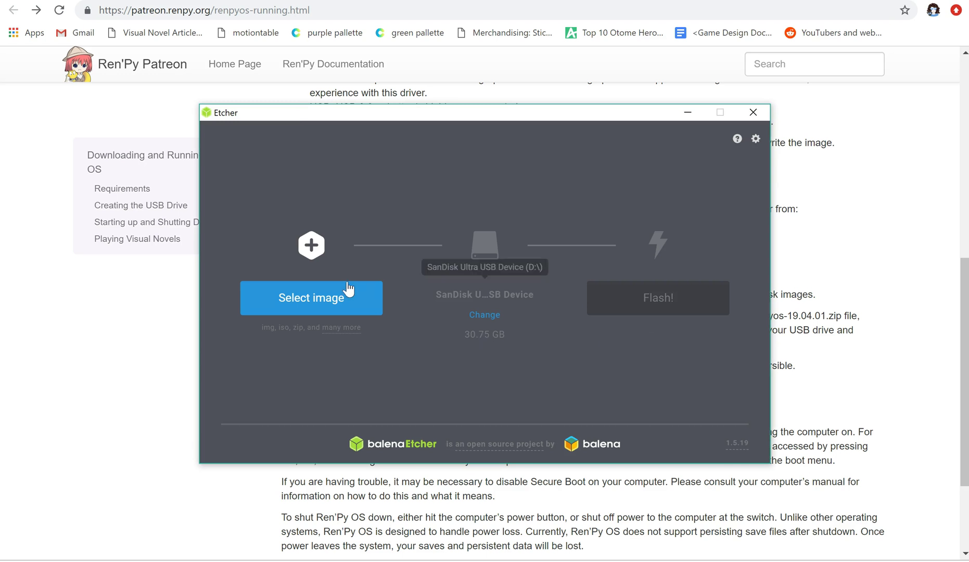
- Load renpyos-19.04.01.zip from Downloads as the image, then review the 30.75 GB SanDisk target
click(806, 319)
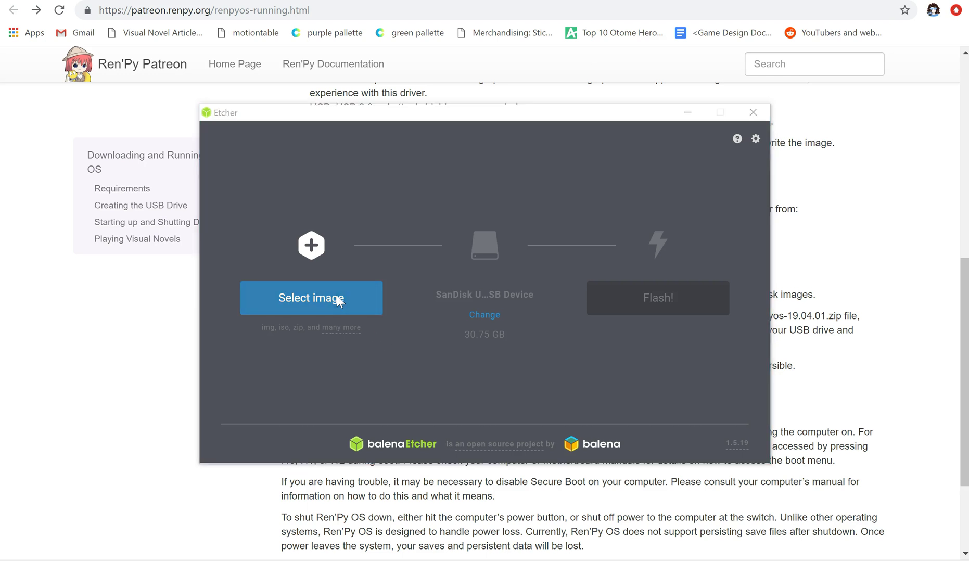
click(338, 296)
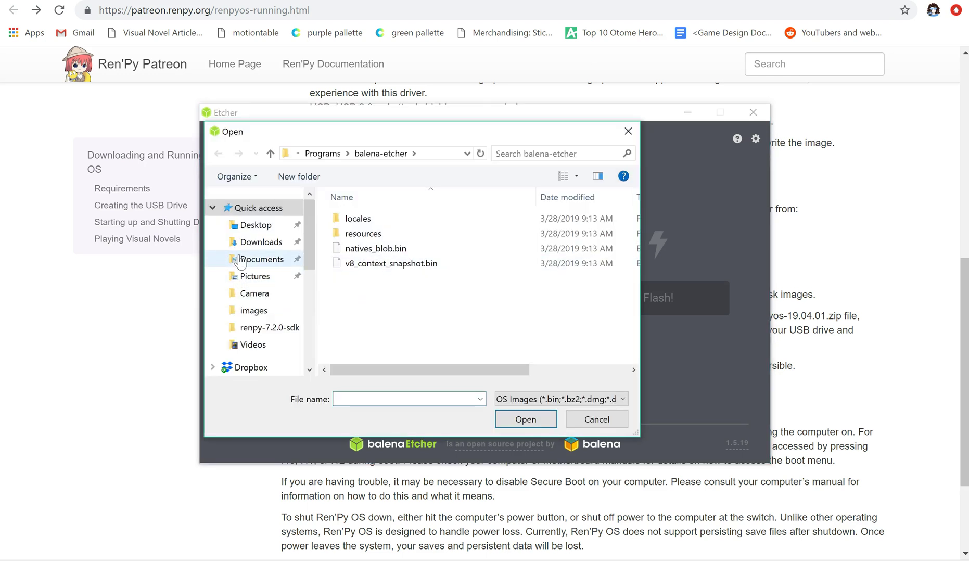
click(255, 242)
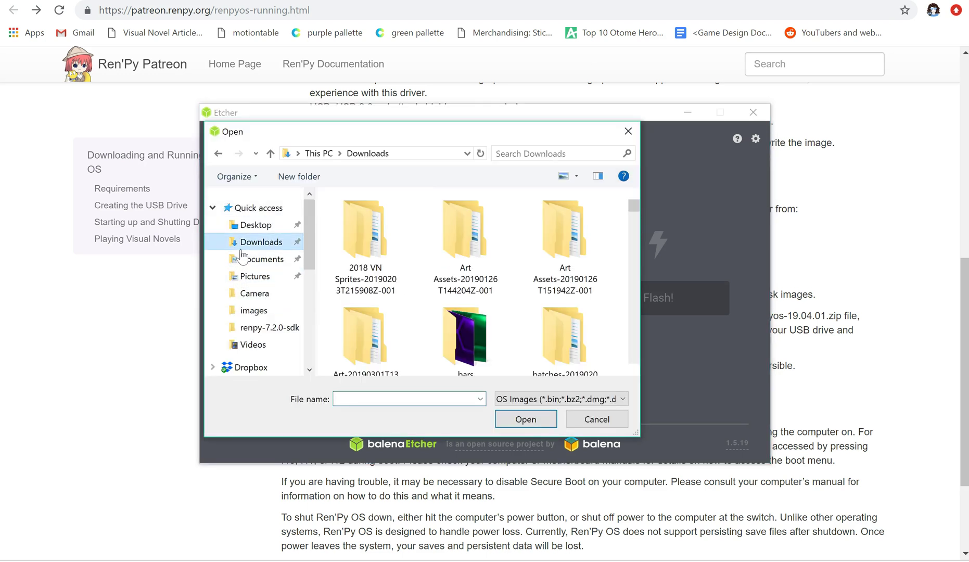
click(354, 398)
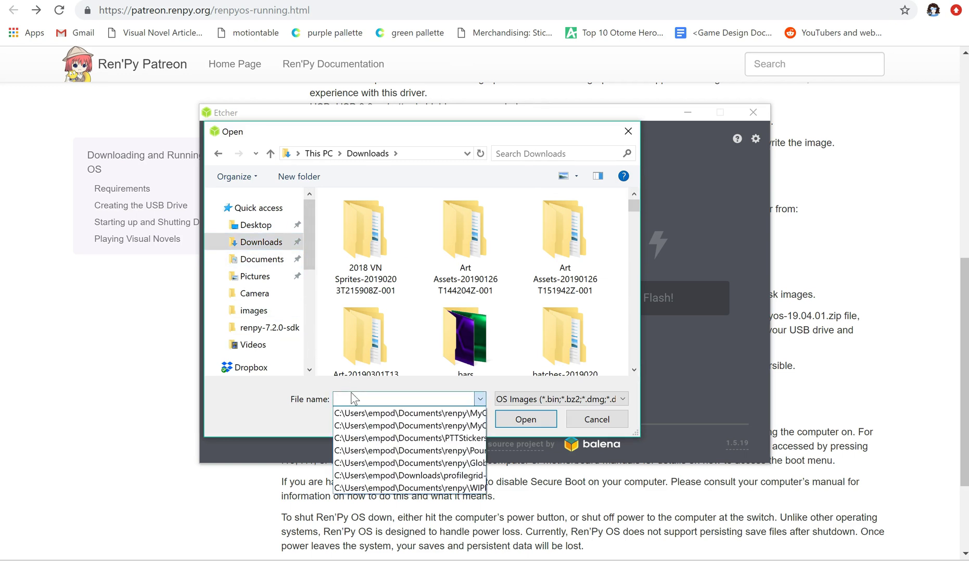
text(r)
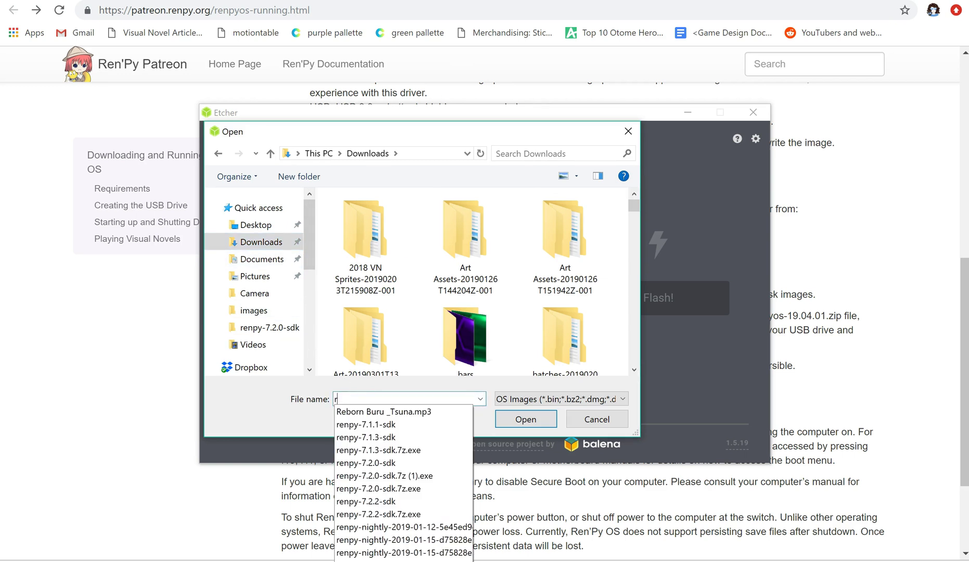
text(enp)
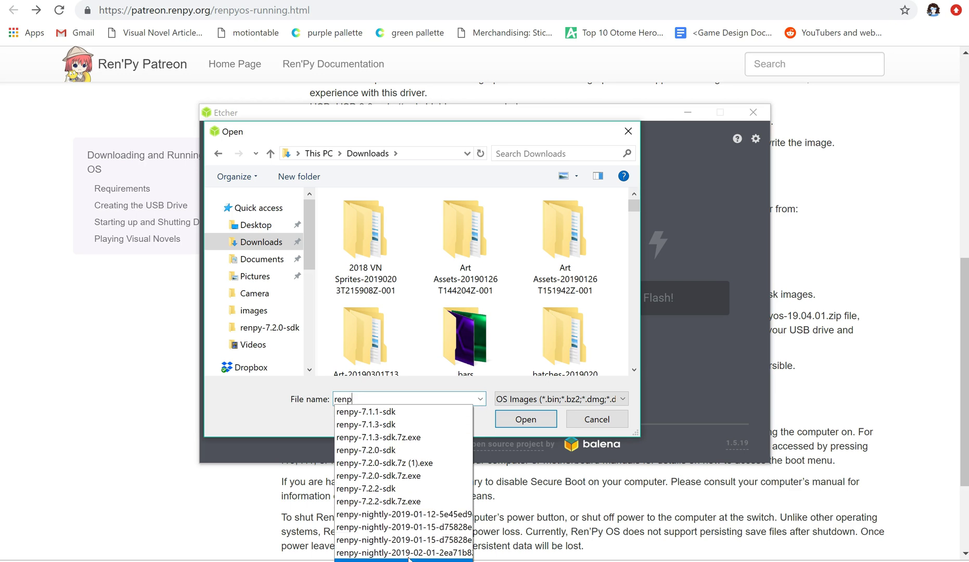
click(396, 553)
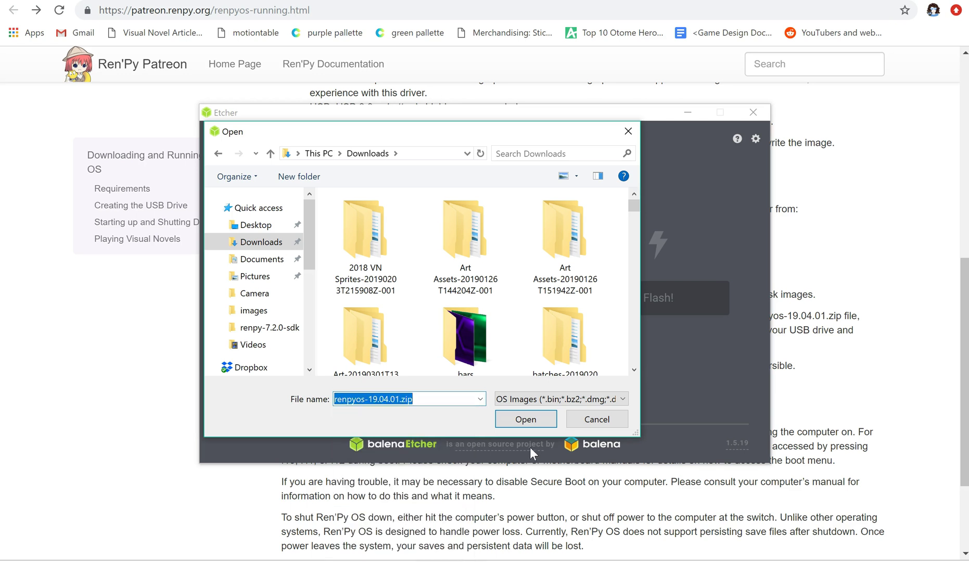
click(523, 422)
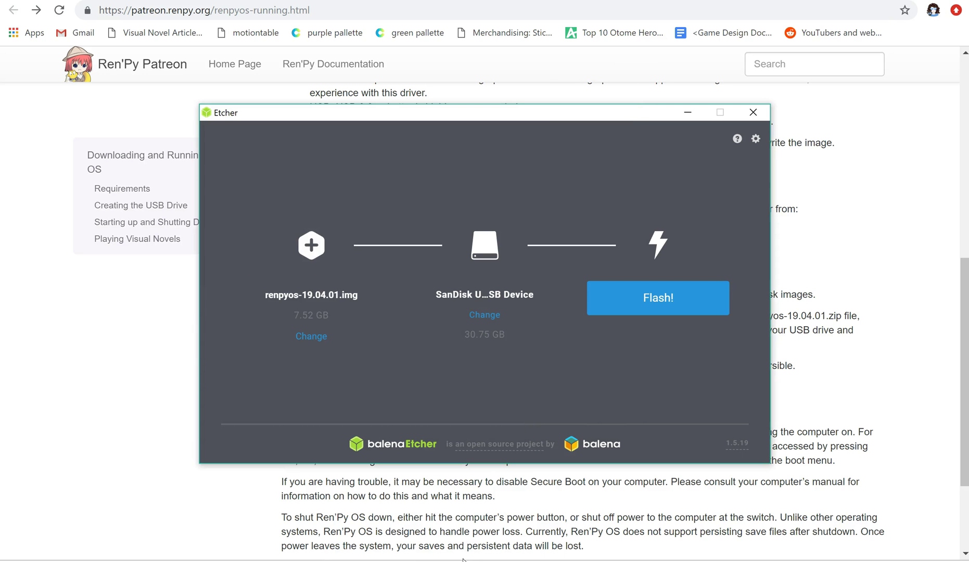
click(482, 315)
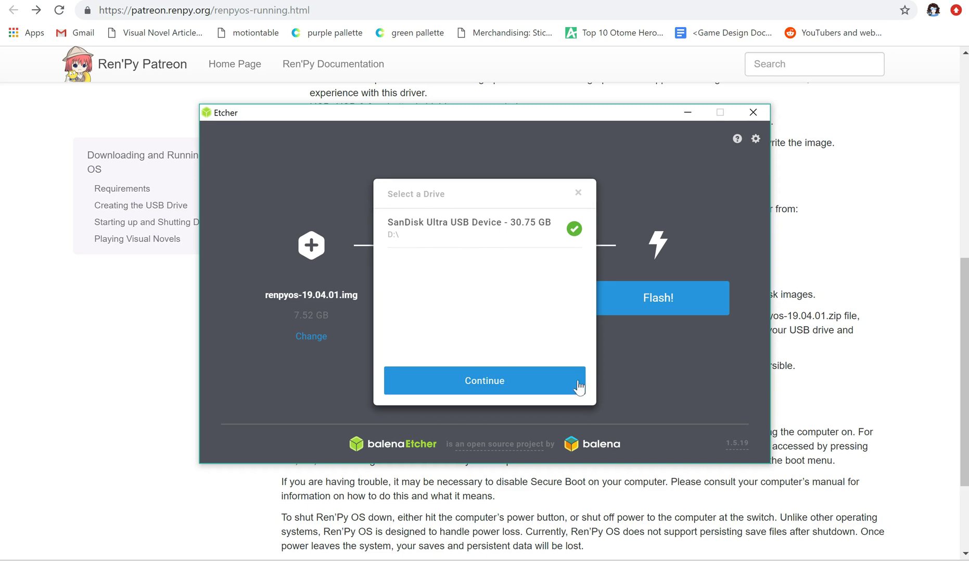
- Confirm the SanDisk Ultra drive as the target and start flashing the Ren'Py OS image
click(560, 389)
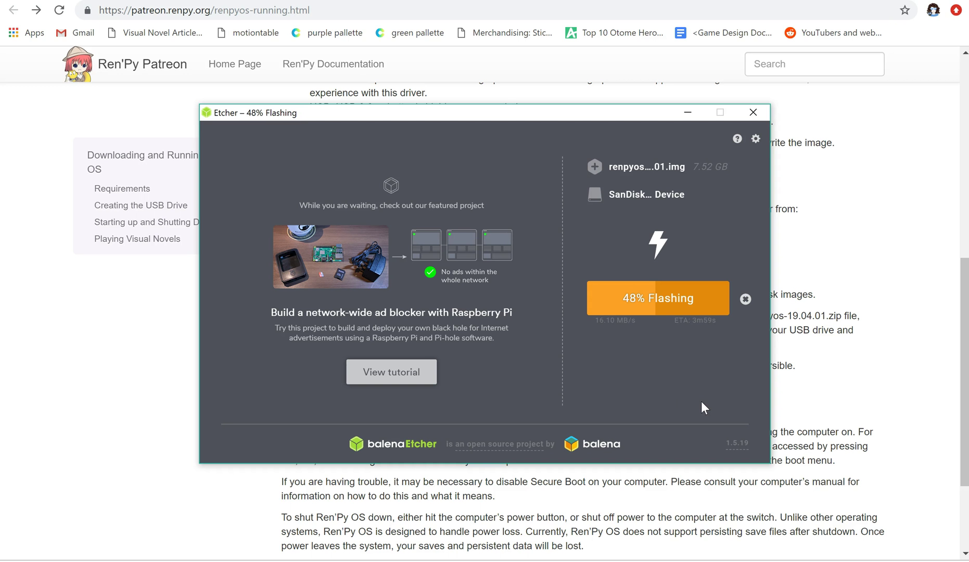
- Bring the browser in front of Etcher and read the Ren'Py OS FAQ about the kiosk image
click(902, 303)
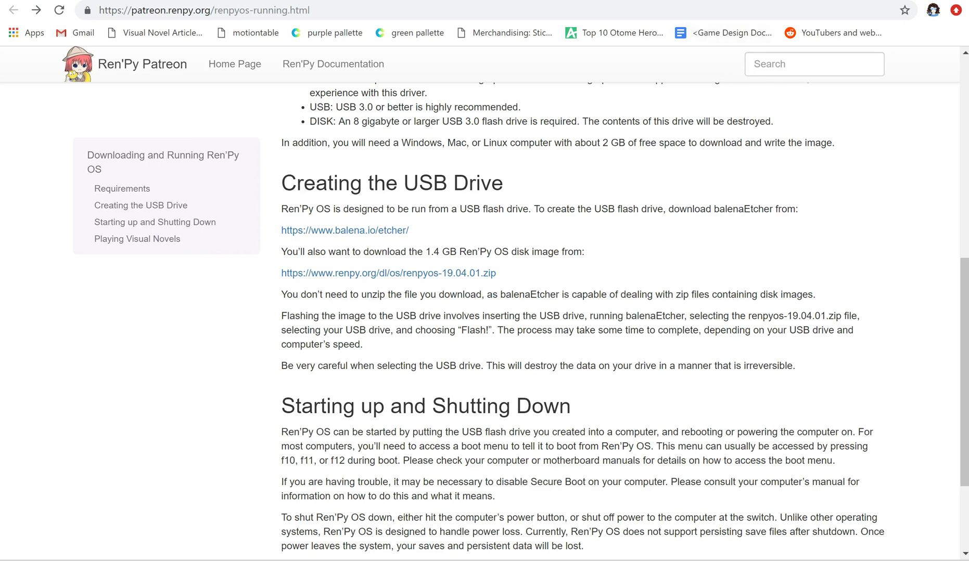
click(739, 1)
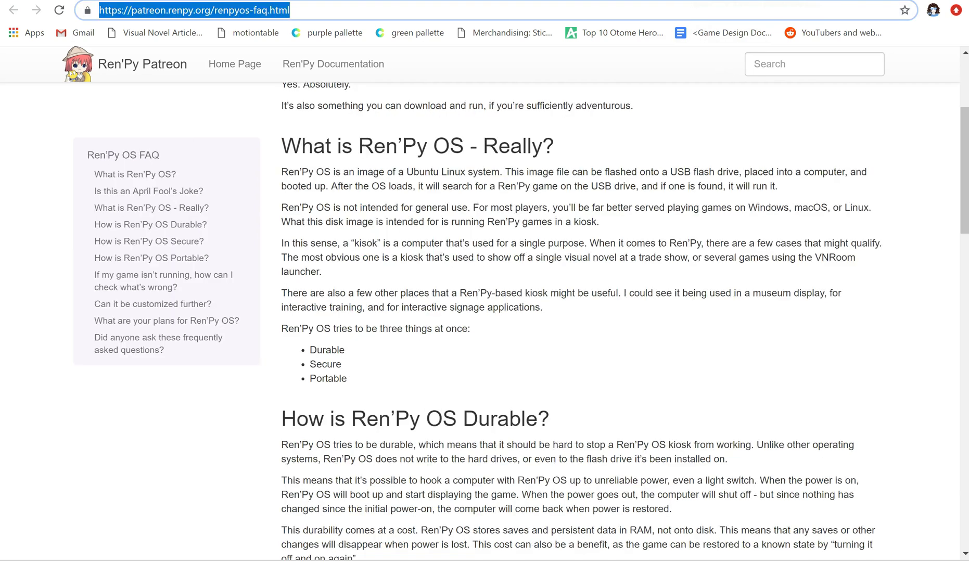
click(454, 219)
scroll(454, 218, up, 2)
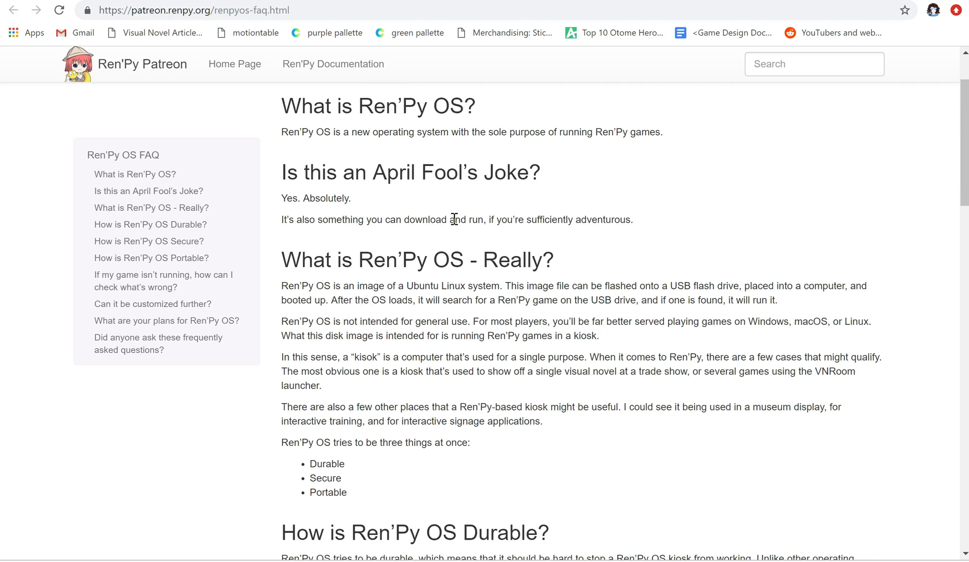
scroll(454, 219, down, 1)
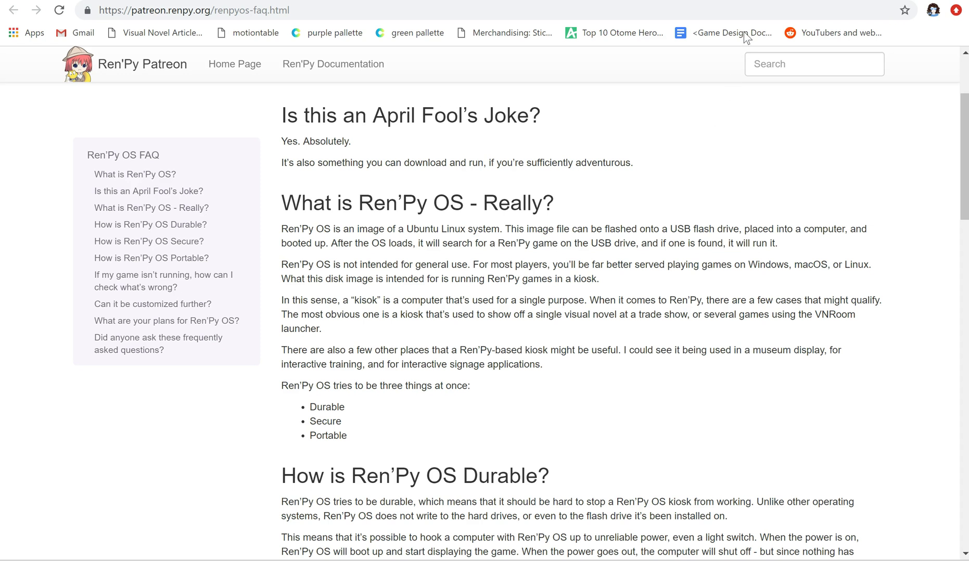
- Switch to the vnroom.html page and scroll down to the VNRoom Launcher download section
click(731, 0)
drag(966, 374, 942, 65)
scroll(459, 471, down, 18)
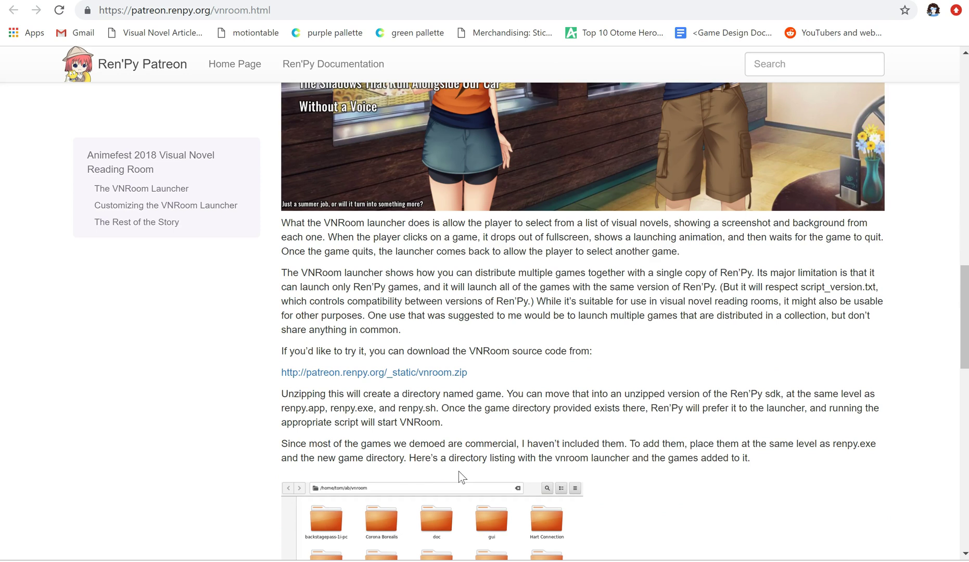
mouse_move(350, 561)
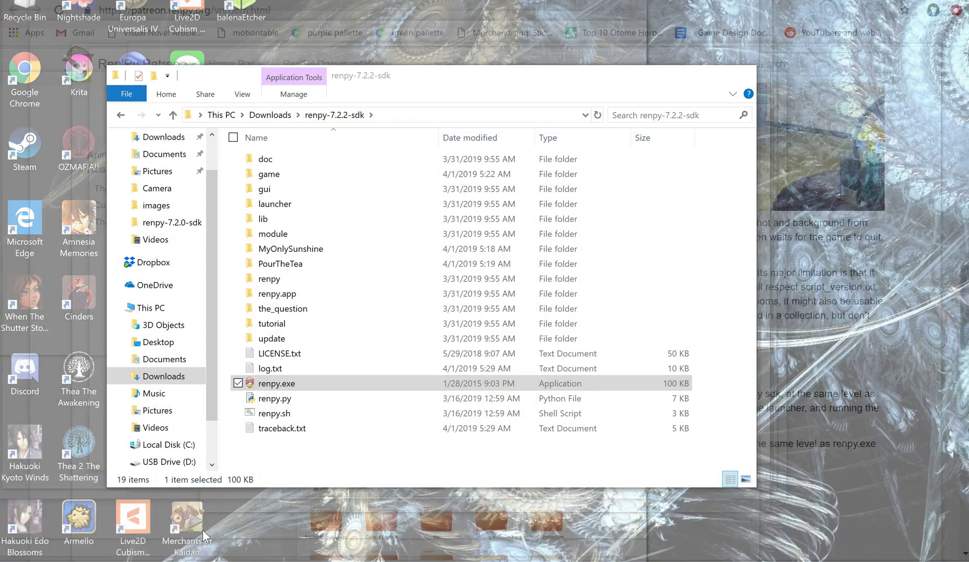
- Run renpy.exe from the renpy-7.2.2-sdk folder in Downloads
click(202, 530)
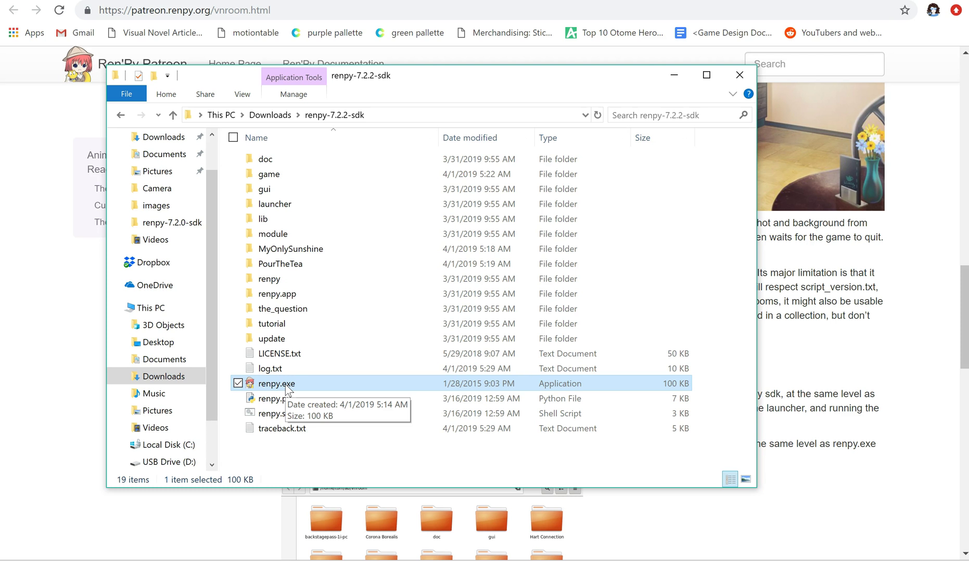
double_click(286, 385)
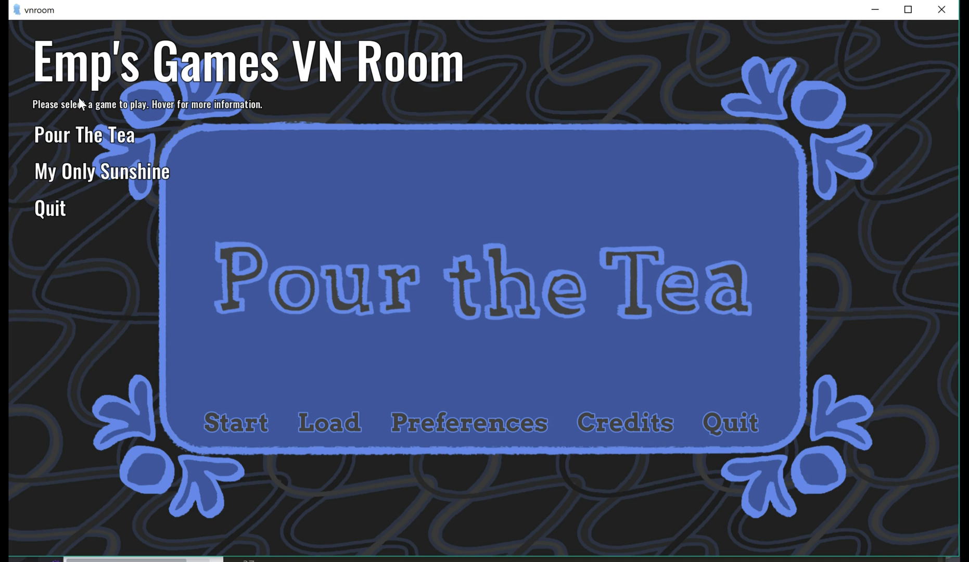
- Preview Pour The Tea and My Only Sunshine, then launch My Only Sunshine
mouse_move(96, 181)
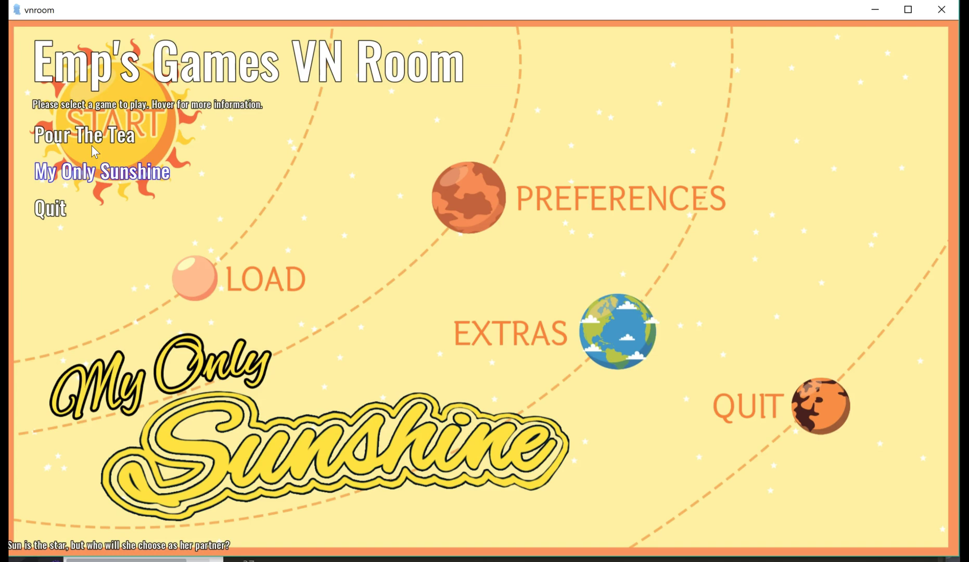
mouse_move(92, 146)
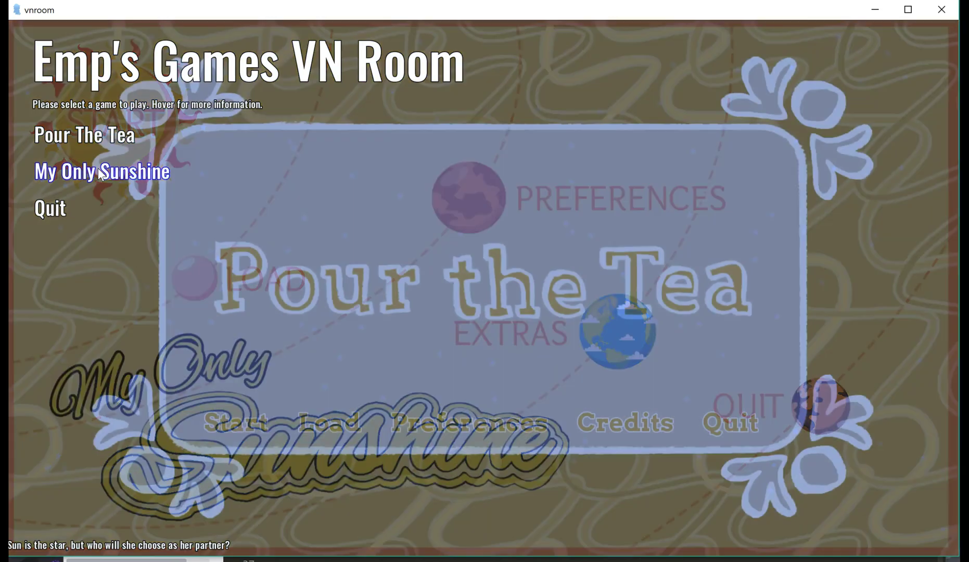
click(101, 174)
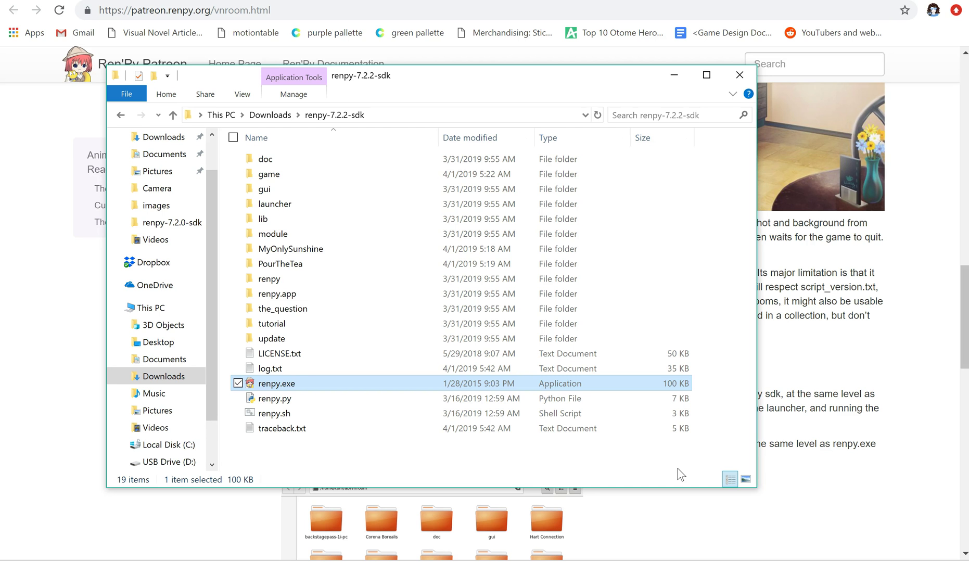
- Bring Chrome forward and scroll through the VNRoom launcher guide page
click(884, 349)
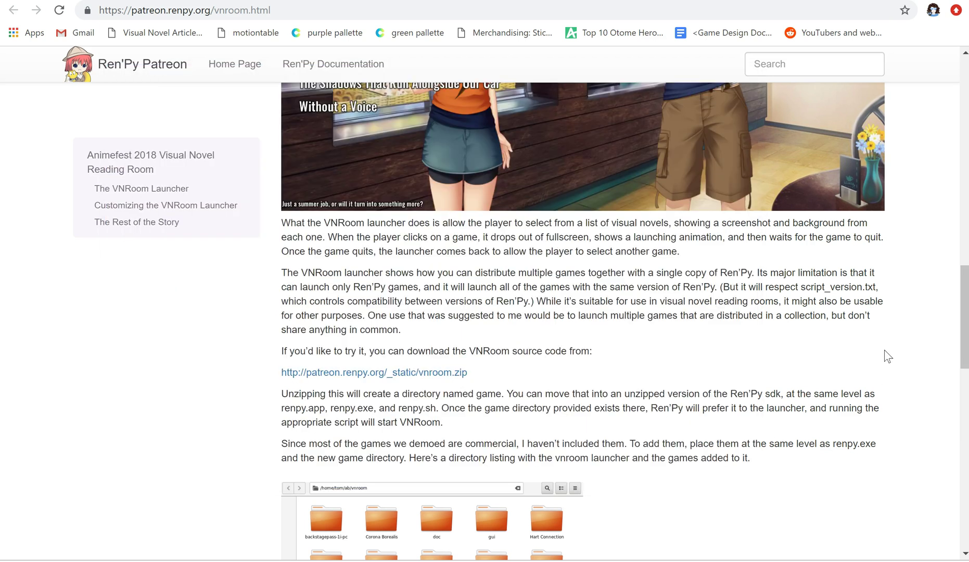
scroll(884, 350, up, 1)
scroll(884, 350, up, 1)
scroll(622, 323, up, 4)
scroll(622, 329, down, 2)
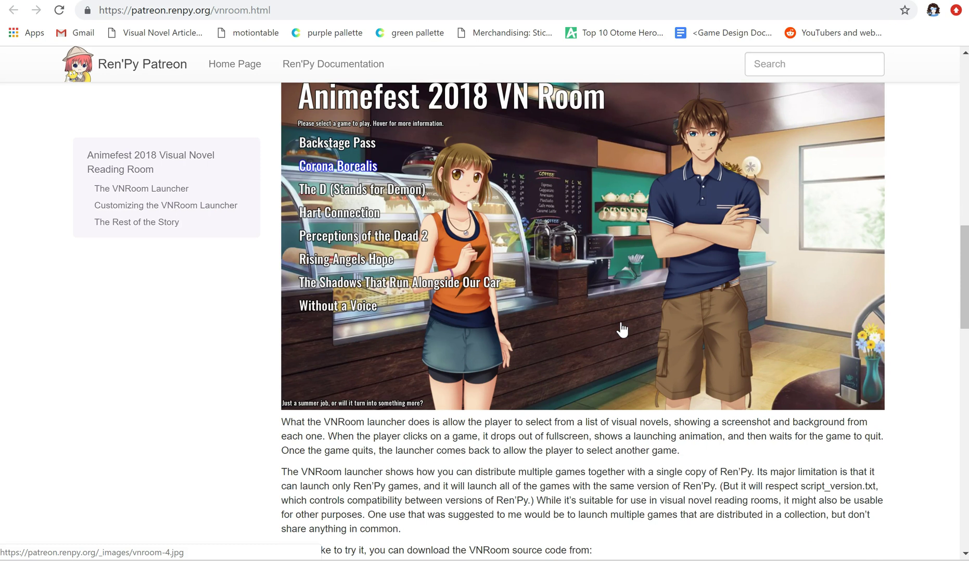
scroll(622, 329, down, 1)
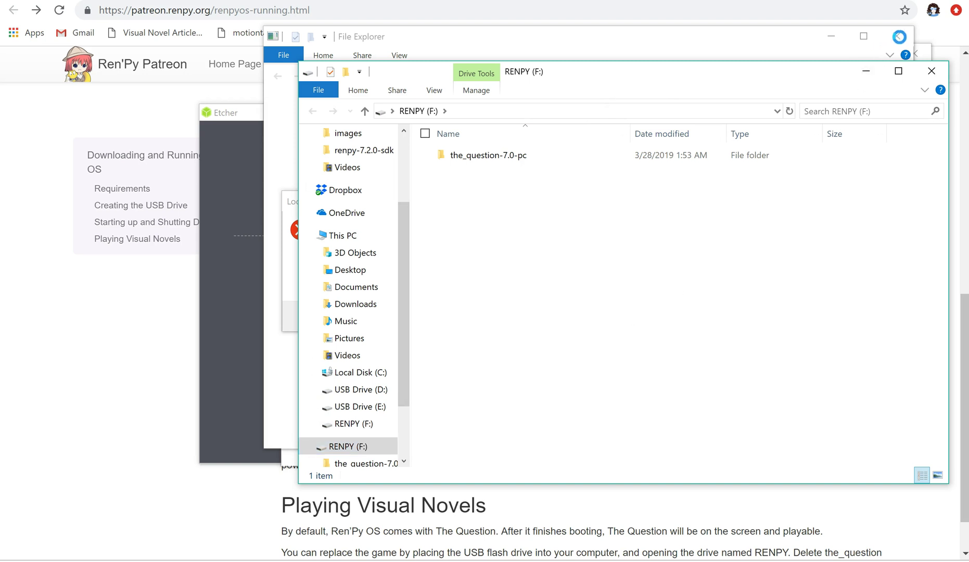
- Look inside the_question-7.0-pc, go back to RENPY (F:), and scroll the guide to Playing Visual Novels
double_click(489, 163)
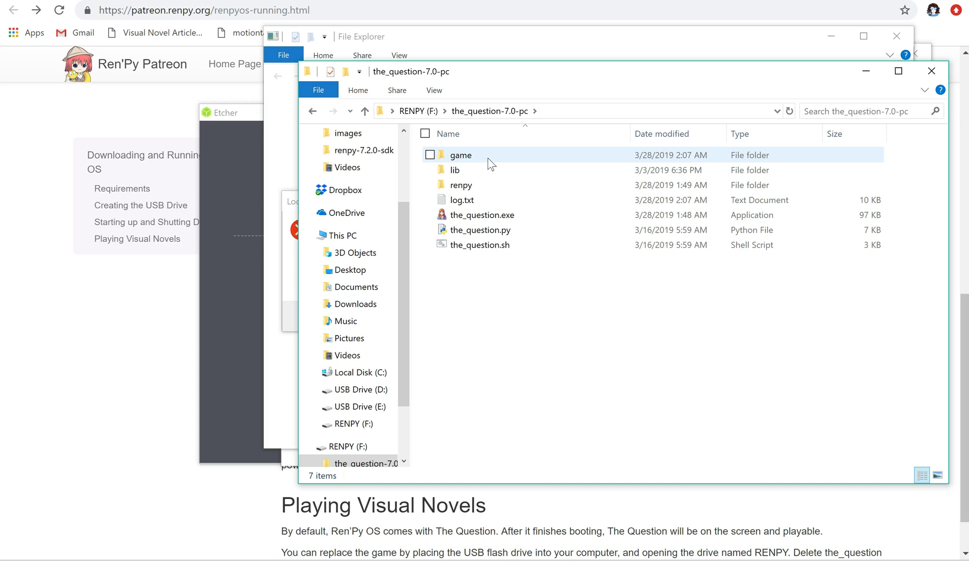
click(419, 111)
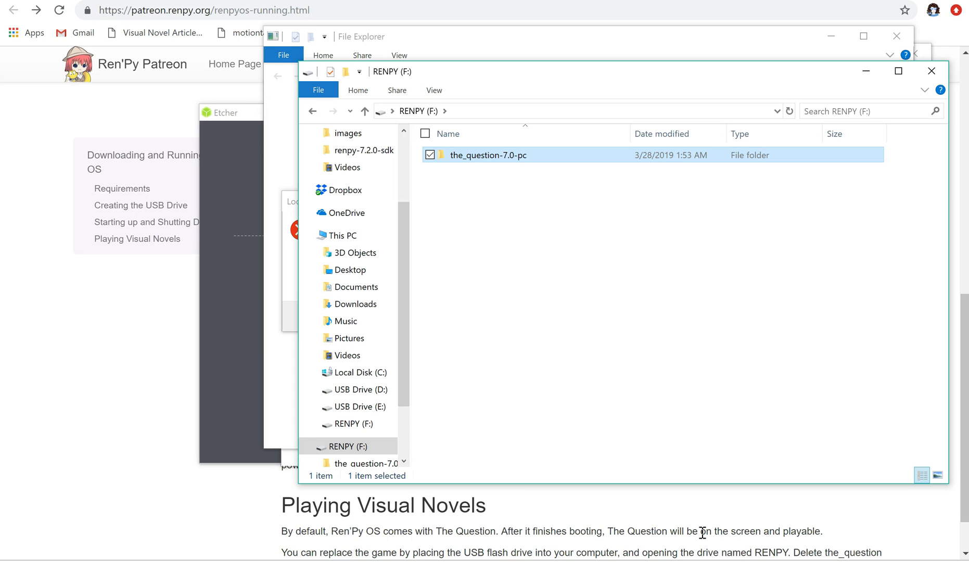
click(702, 532)
scroll(702, 532, down, 1)
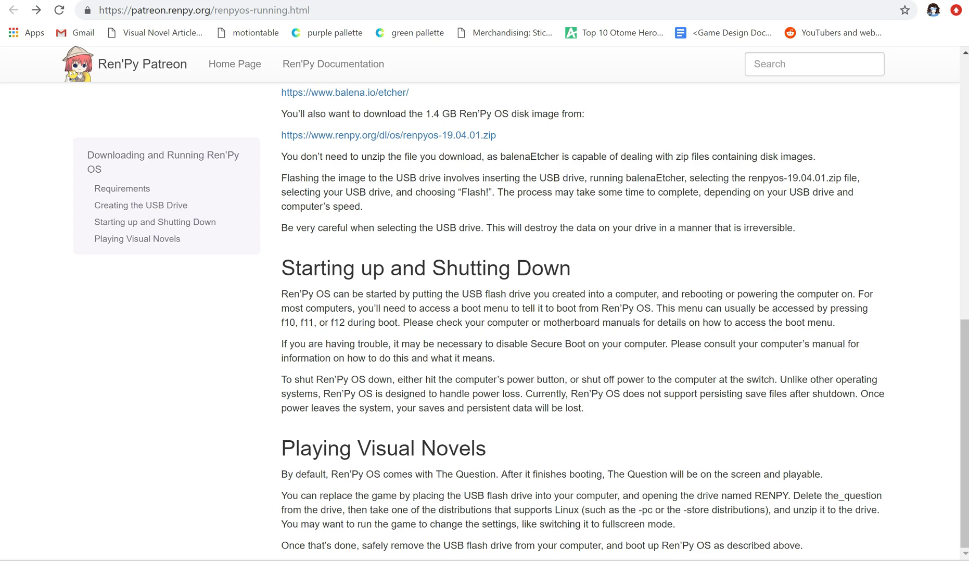
- Go up to Downloads, then permanently delete the_question-7.0-pc from the RENPY (F:) drive
click(225, 534)
click(286, 112)
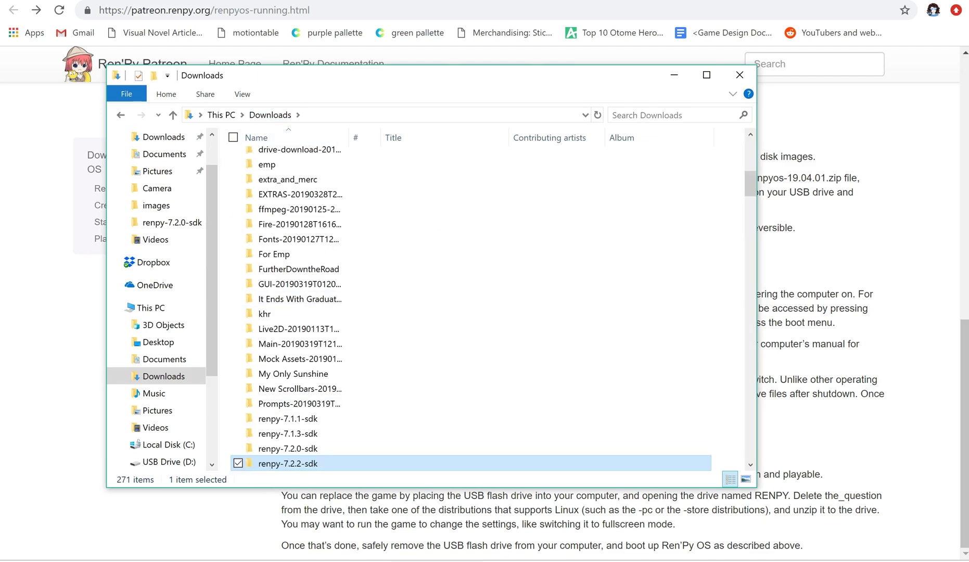
mouse_move(484, 559)
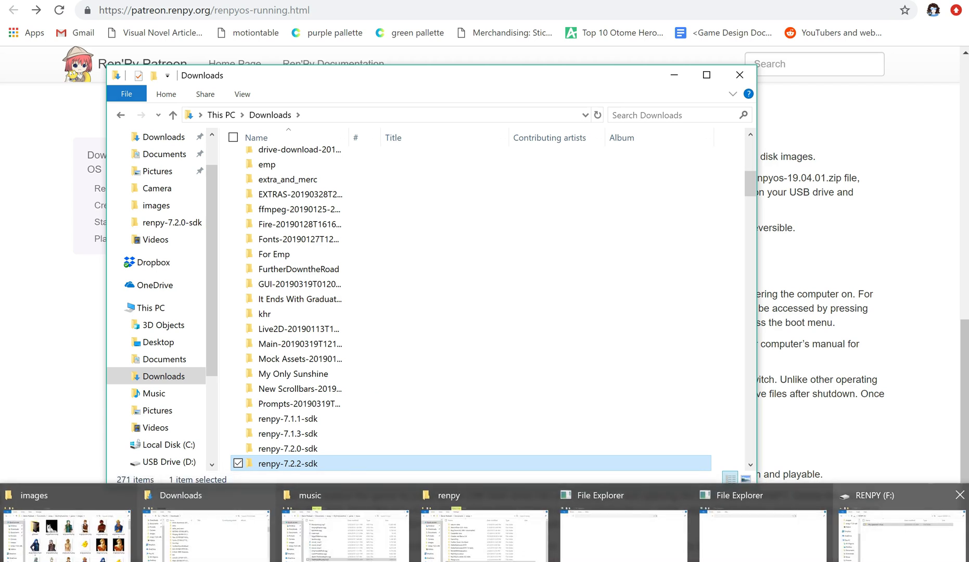
click(900, 536)
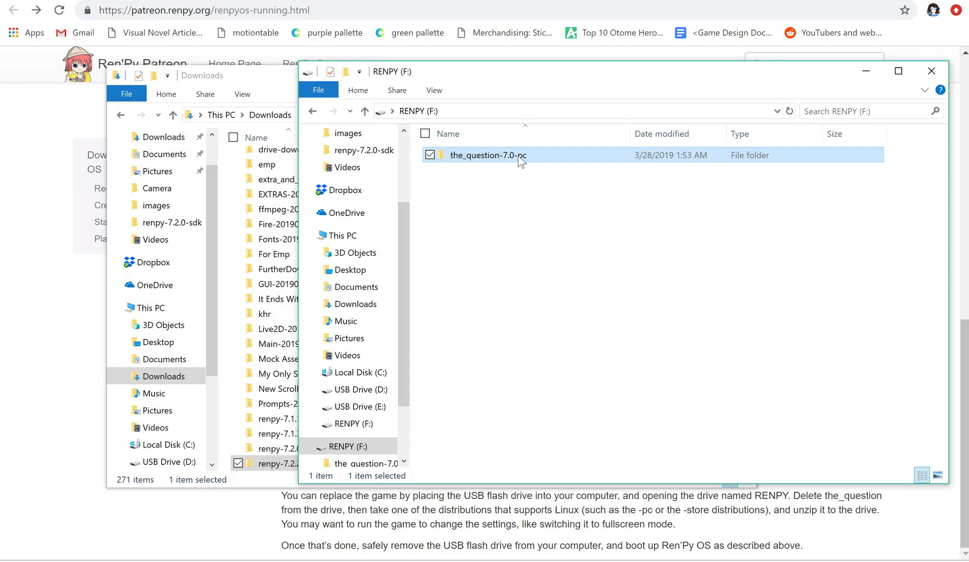
key(Delete)
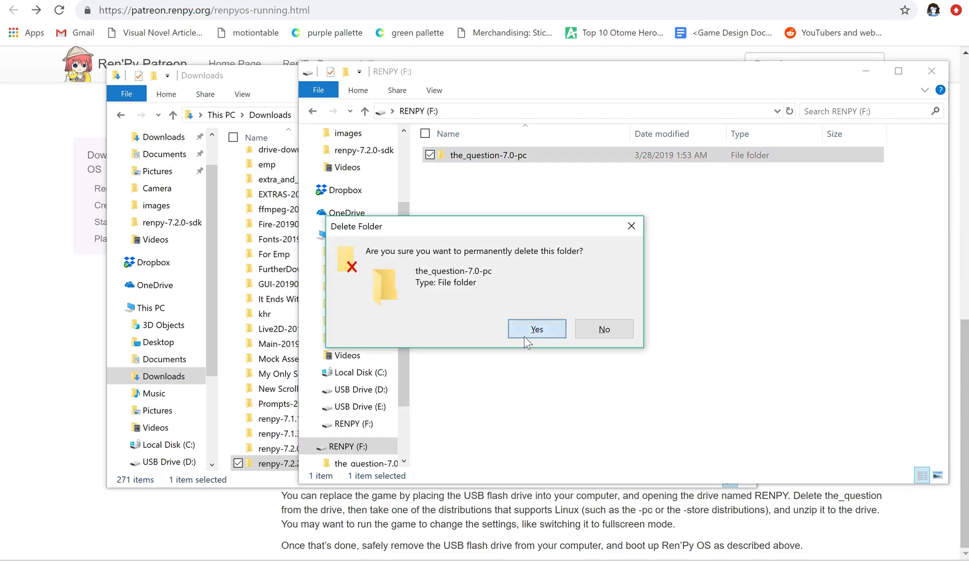
click(524, 335)
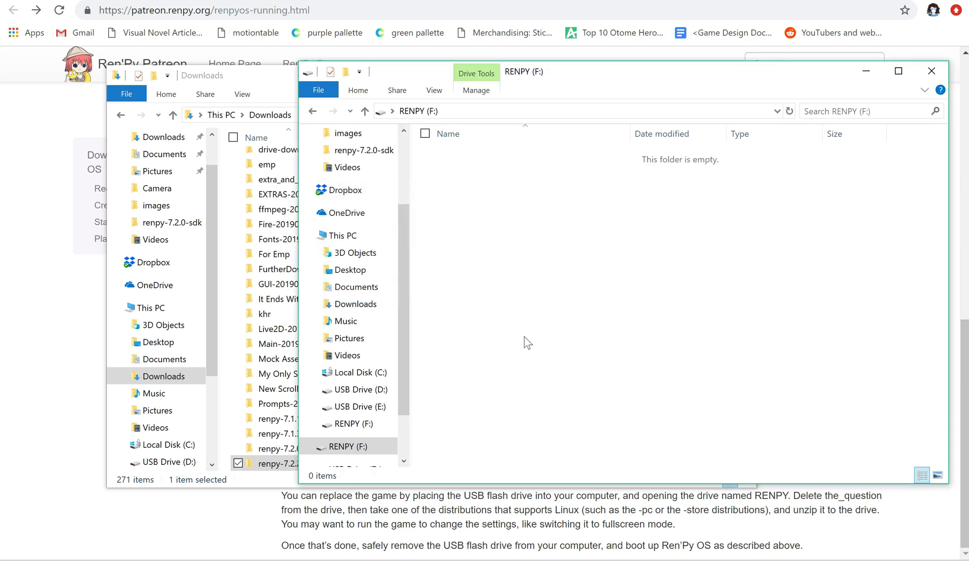
- Paste the renpy-7.2.2-sdk folder onto the RENPY (F:) drive with Ctrl+V
key(ctrl+v)
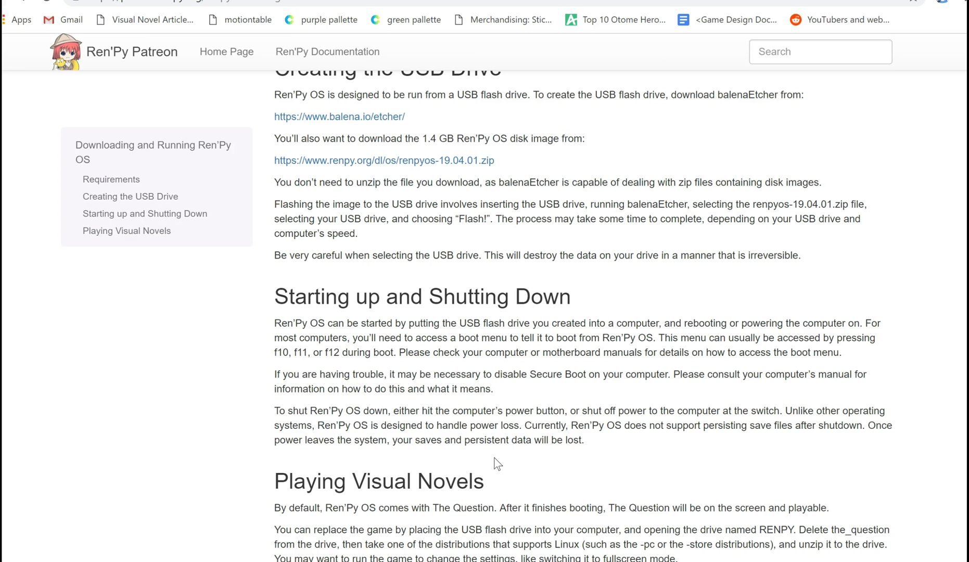
triple_click(605, 338)
click(605, 337)
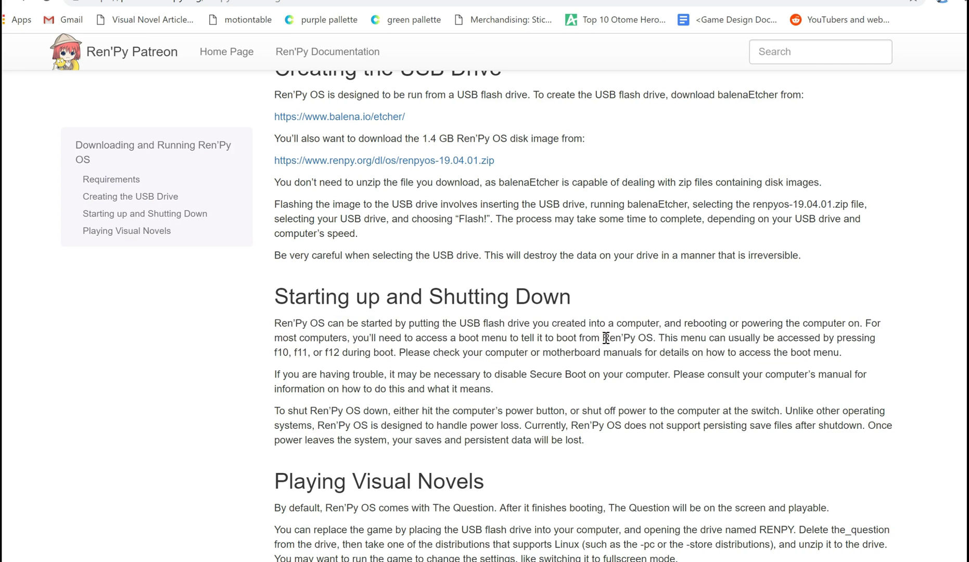
triple_click(515, 392)
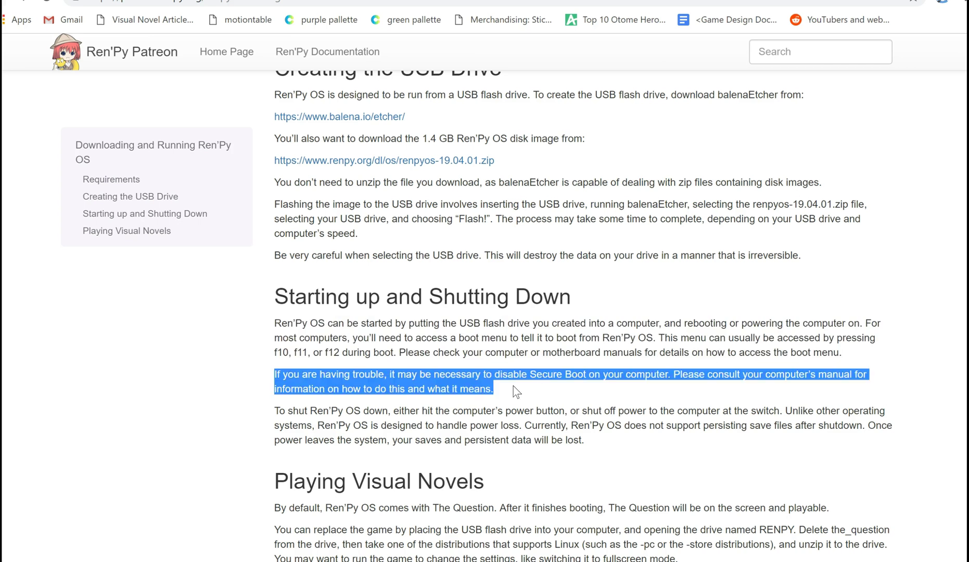
click(515, 392)
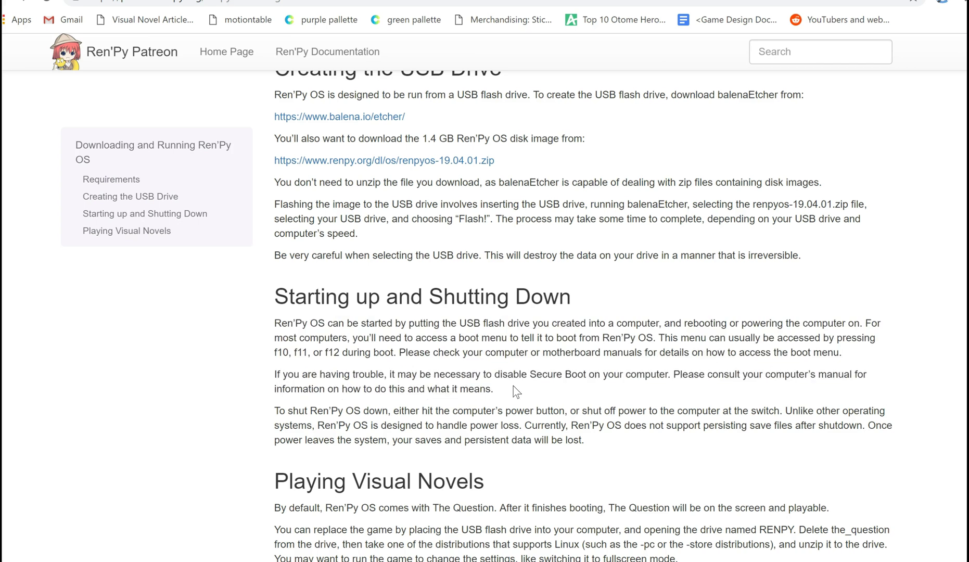